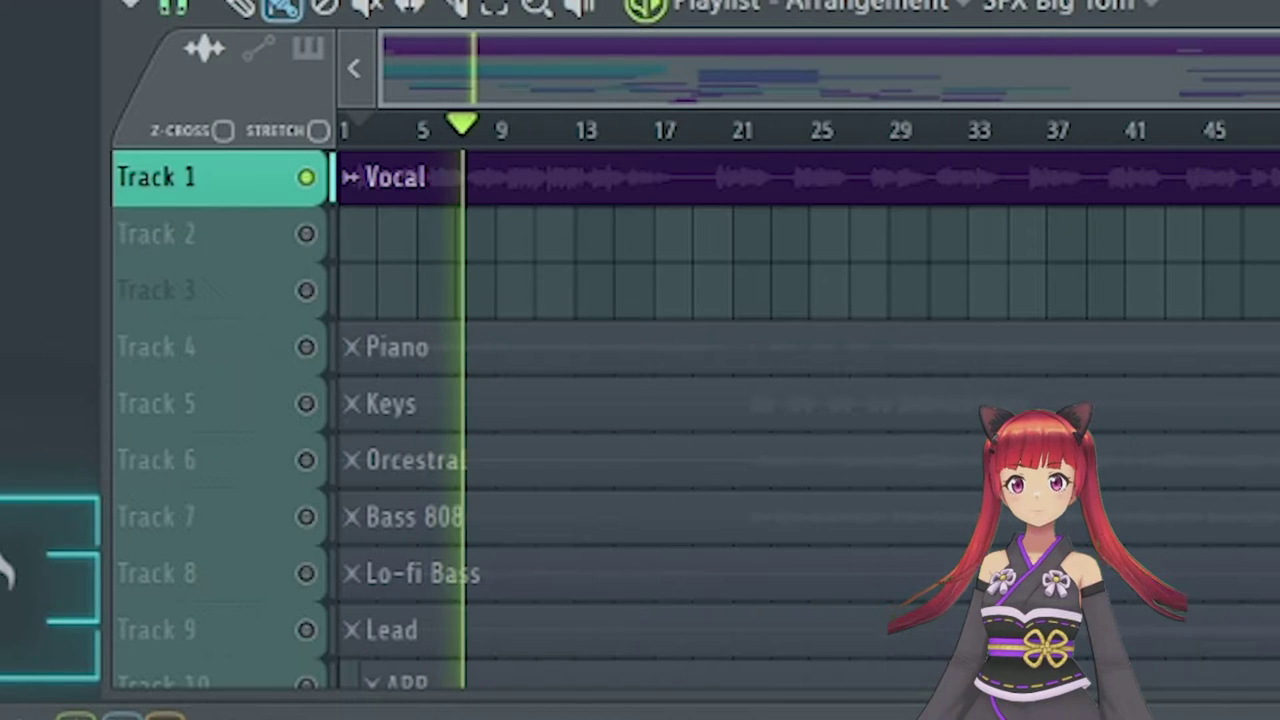
Listen to the soloed Vocal track and the soloed Piano track from bar 5.
key(space)
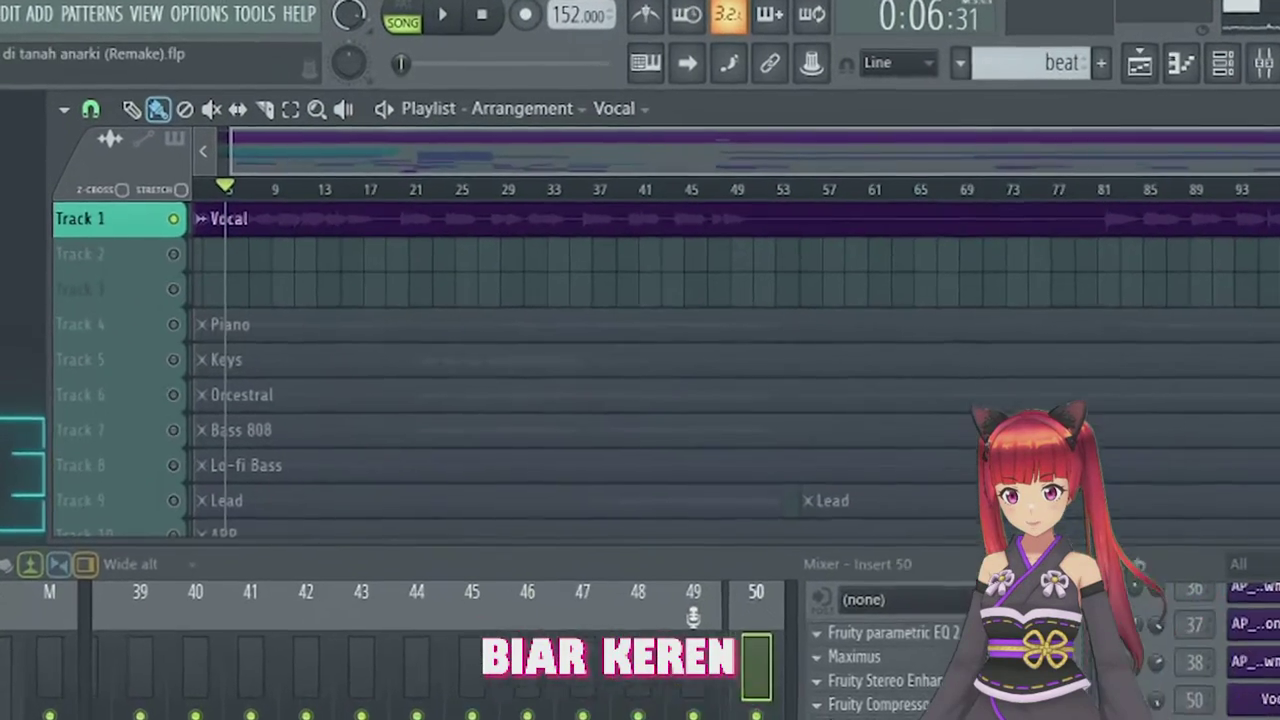
key(space)
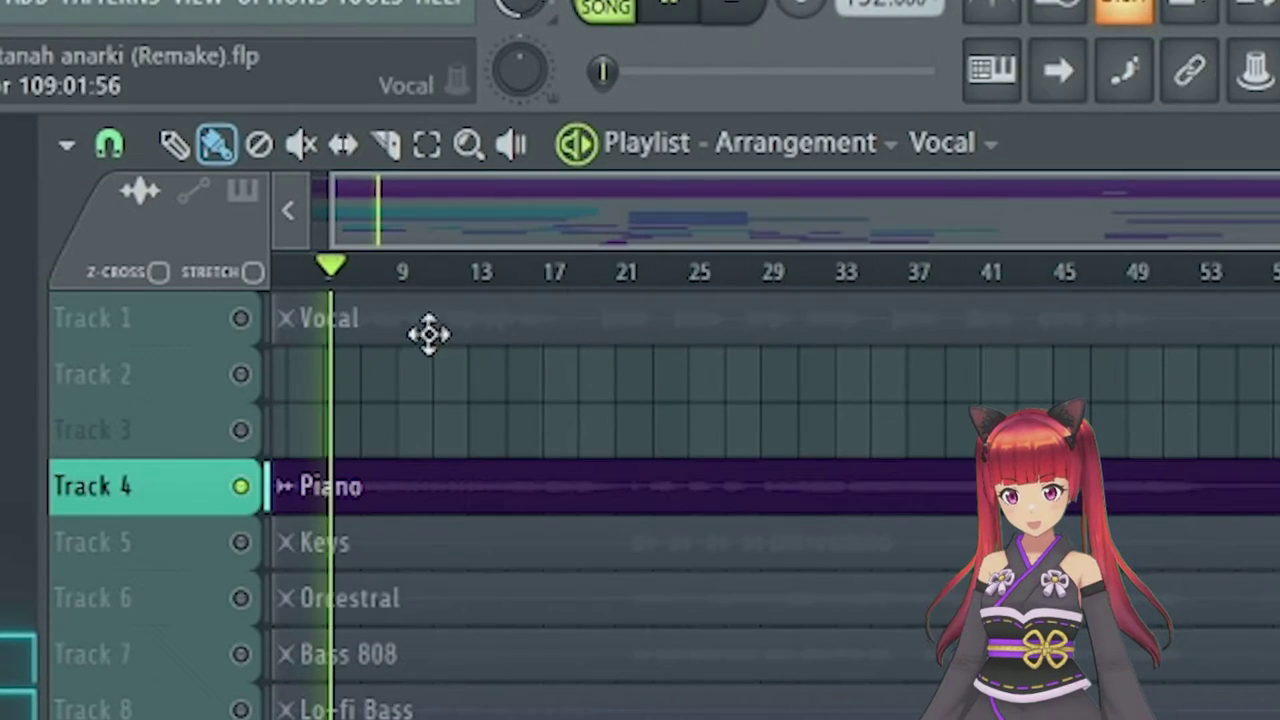
scroll(400, 285, down, 1)
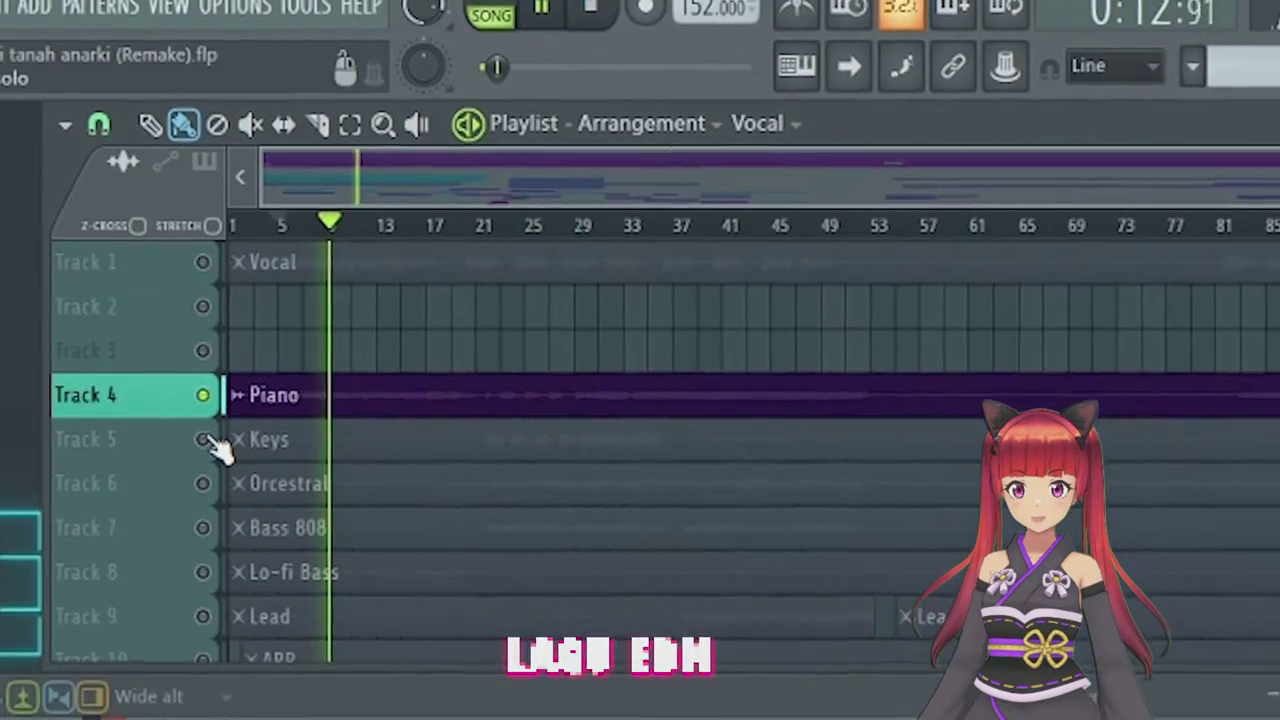
Solo the Keys track and listen to it from bar 21.
right_click(225, 488)
key(space)
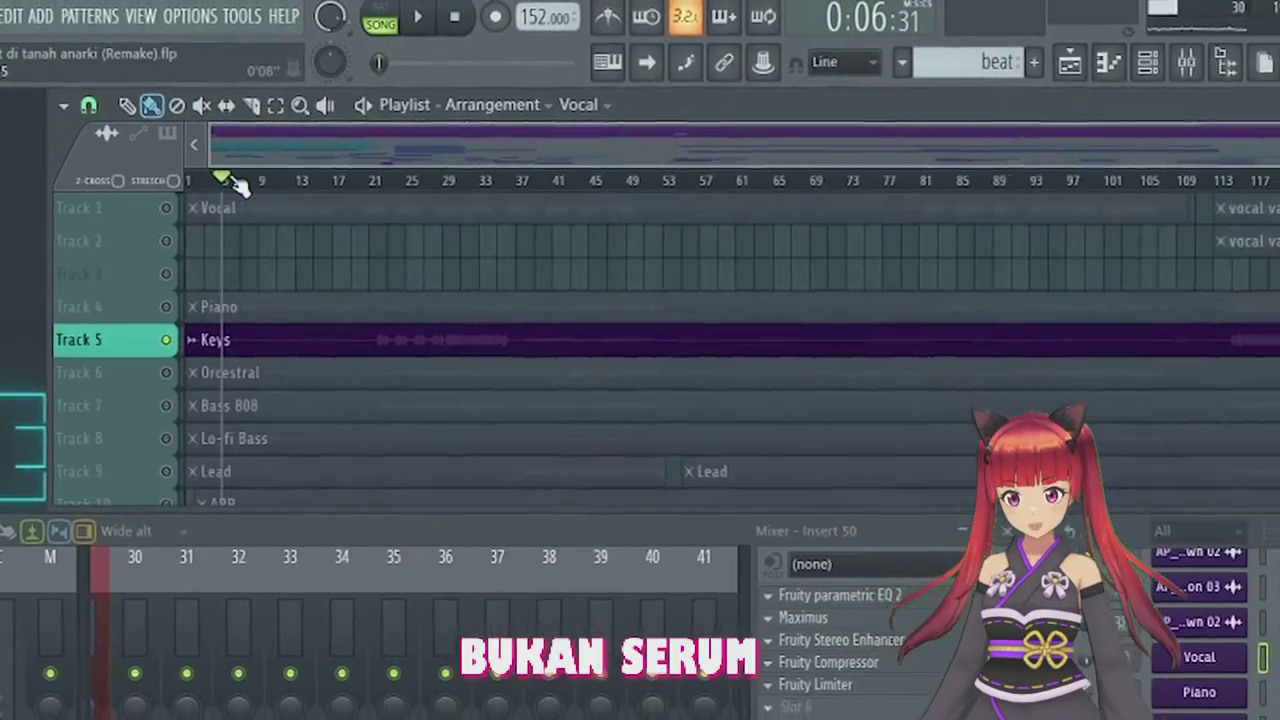
drag(237, 187, 396, 187)
key(space)
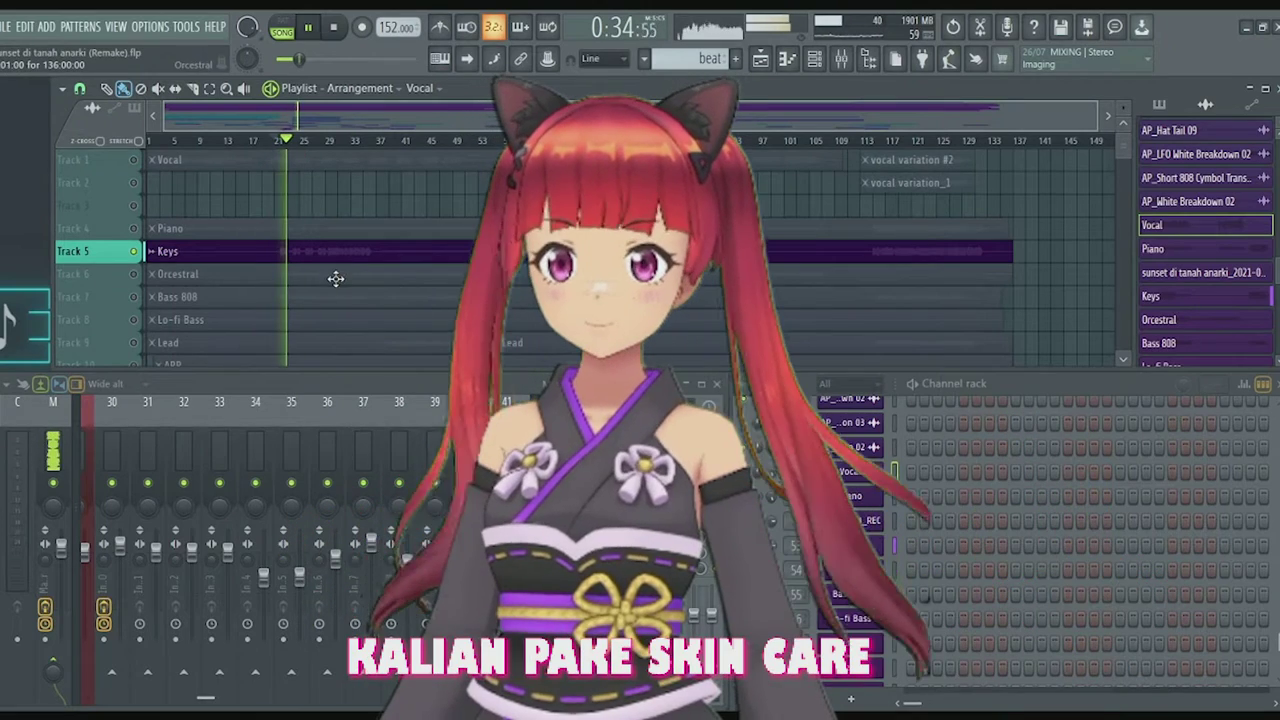
key(space)
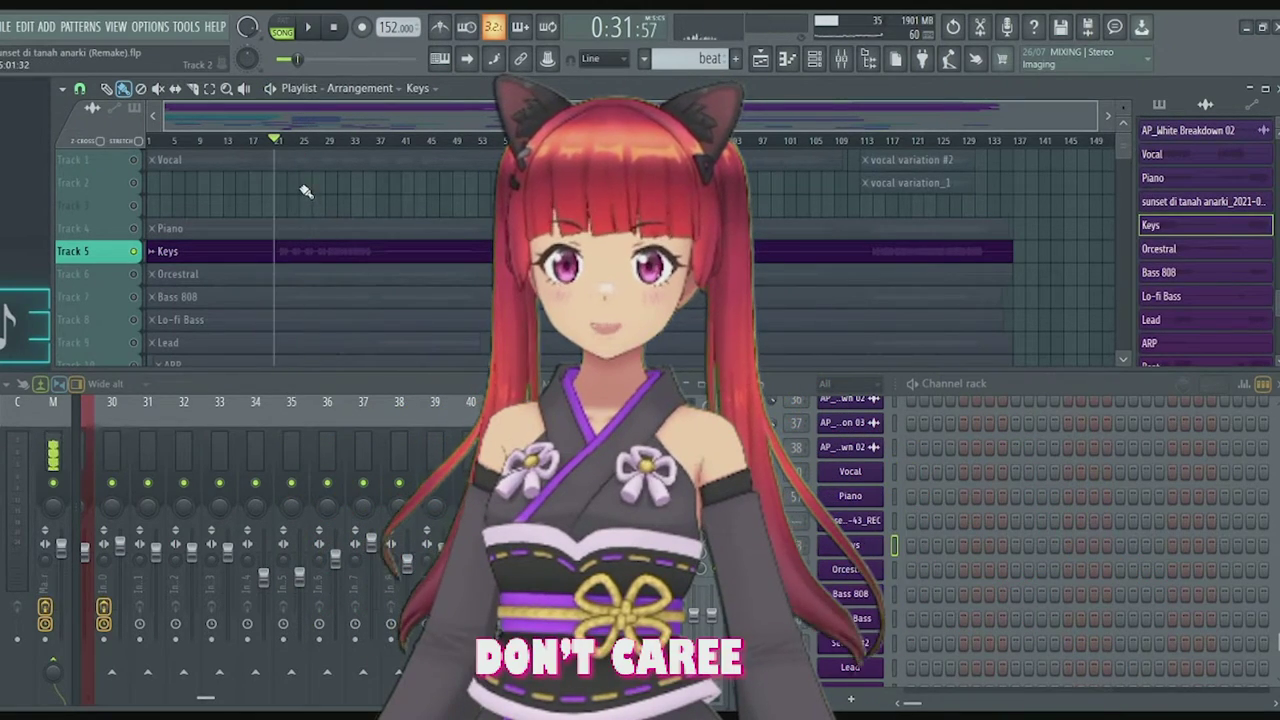
Solo the Bass 808 track and listen to it from bar 22 and again from bar 39.
scroll(564, 117, down, 2)
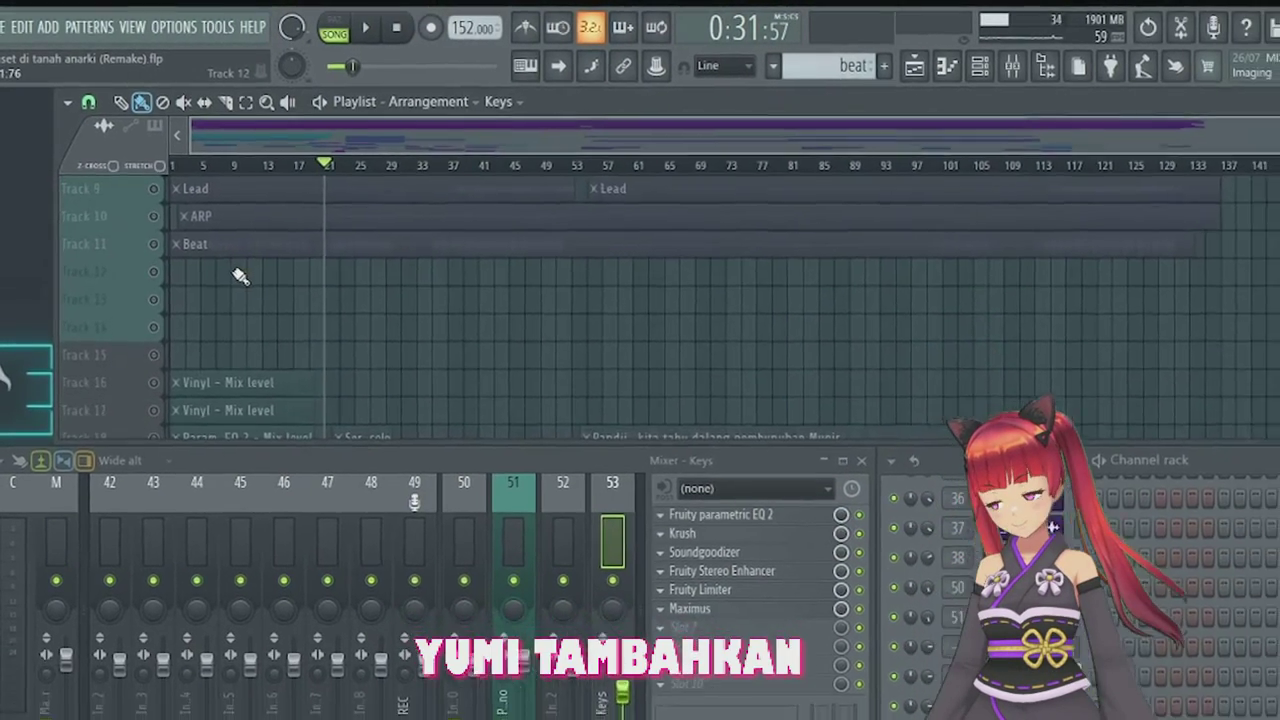
scroll(240, 276, up, 4)
right_click(154, 244)
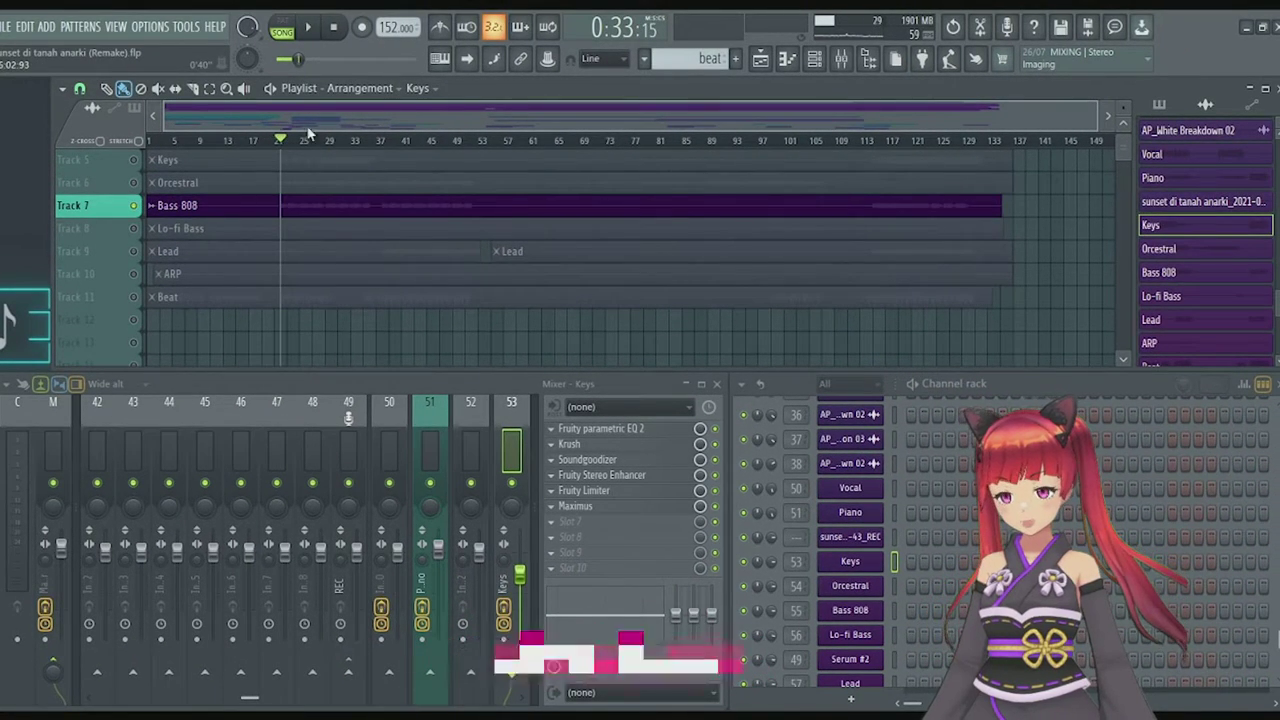
click(313, 27)
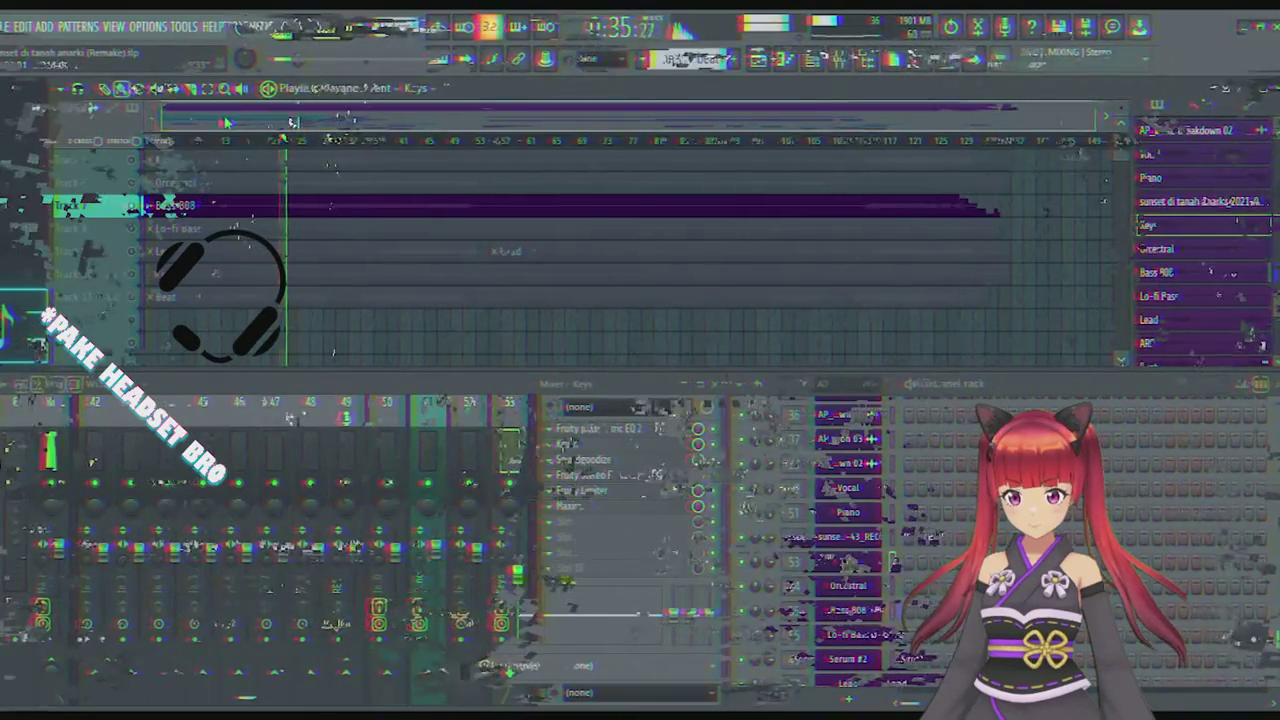
click(394, 142)
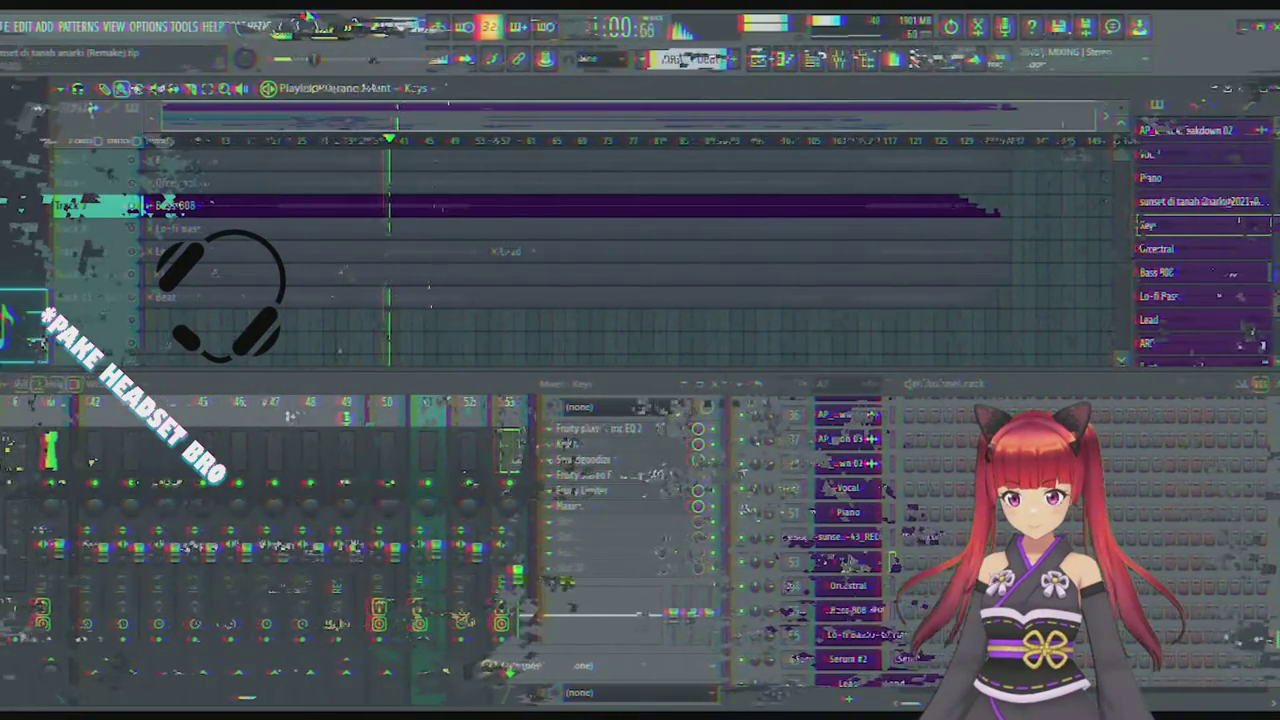
key(space)
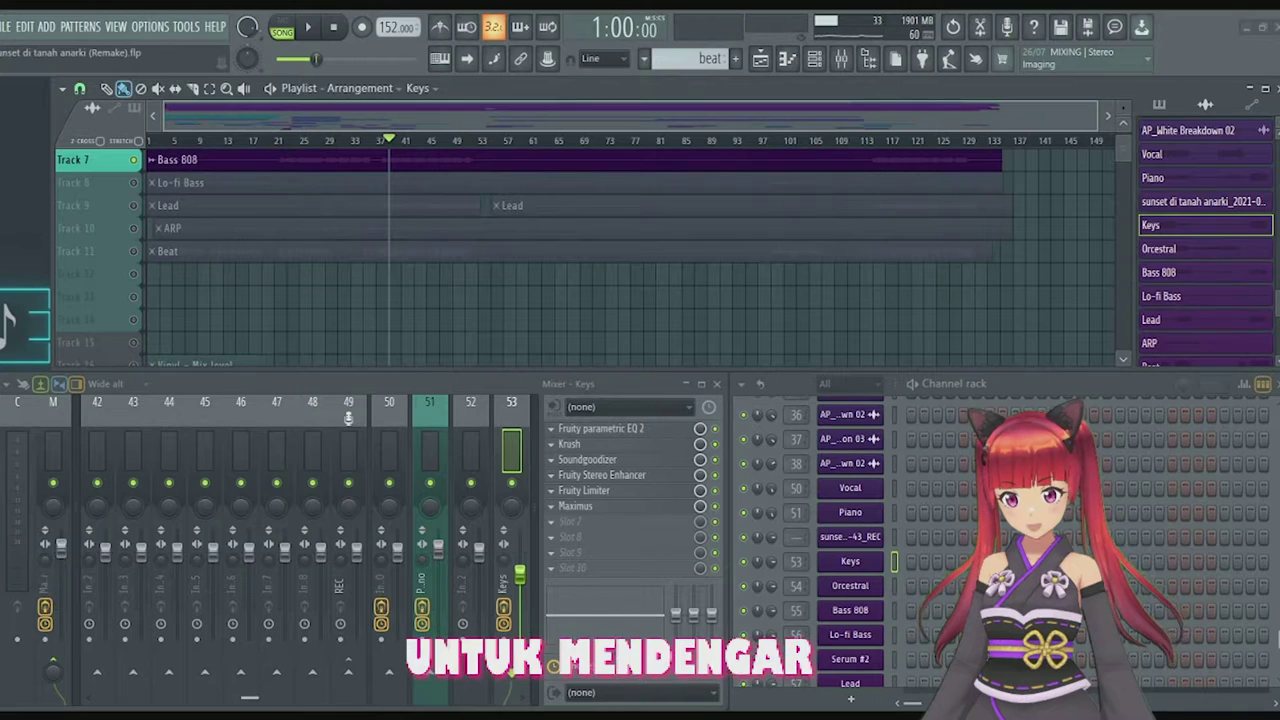
scroll(243, 194, up, 4)
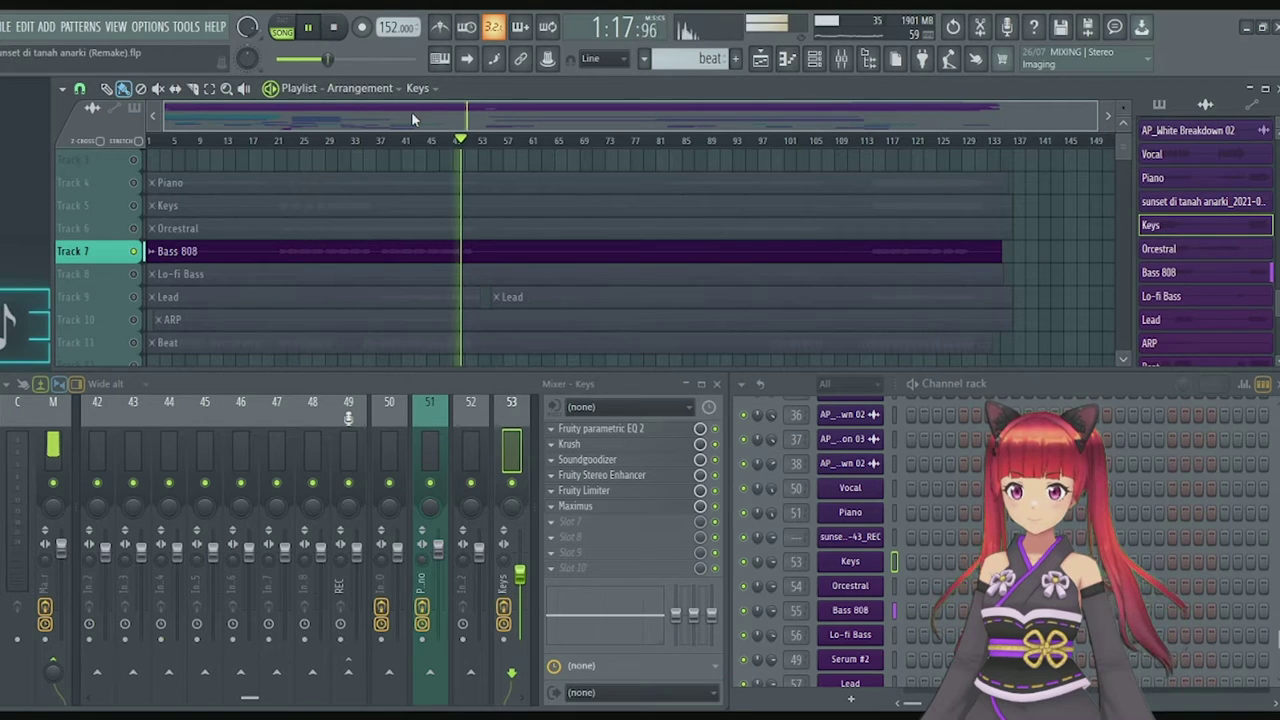
scroll(369, 204, down, 2)
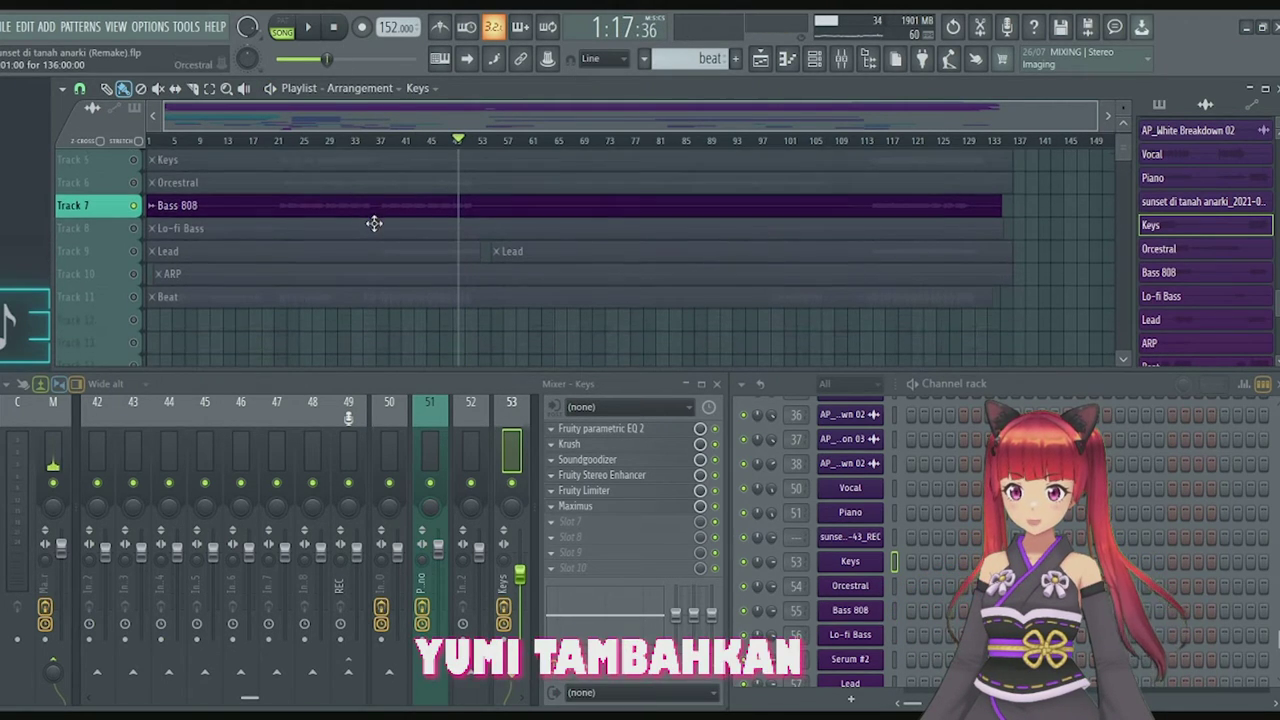
Isolate the Lead, ARP and Beat tracks together and listen to them from bar 36.
click(131, 253)
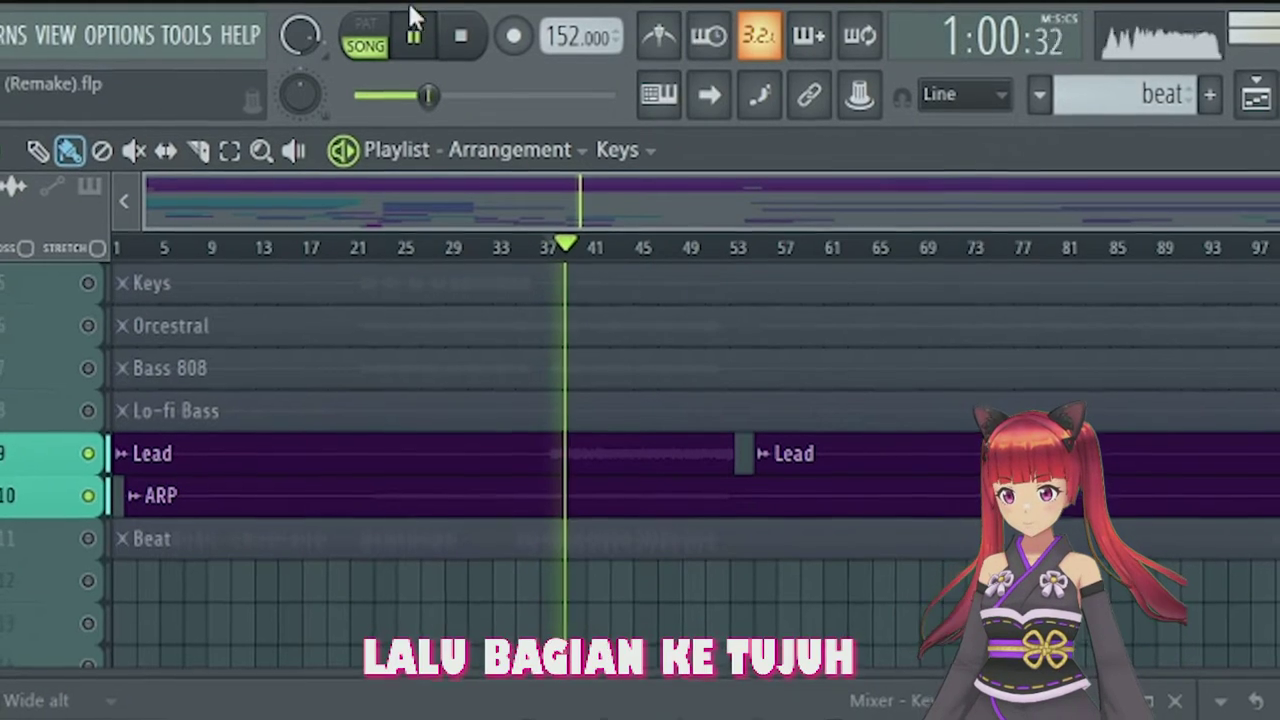
click(412, 36)
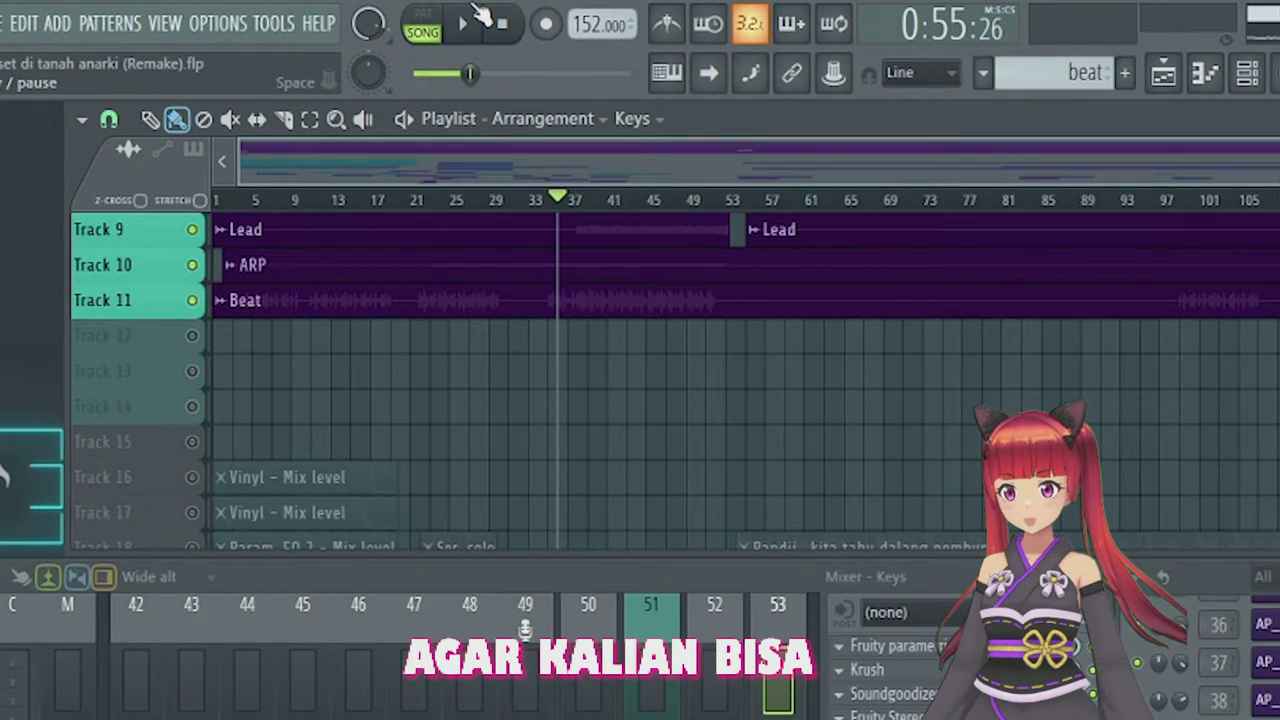
click(474, 18)
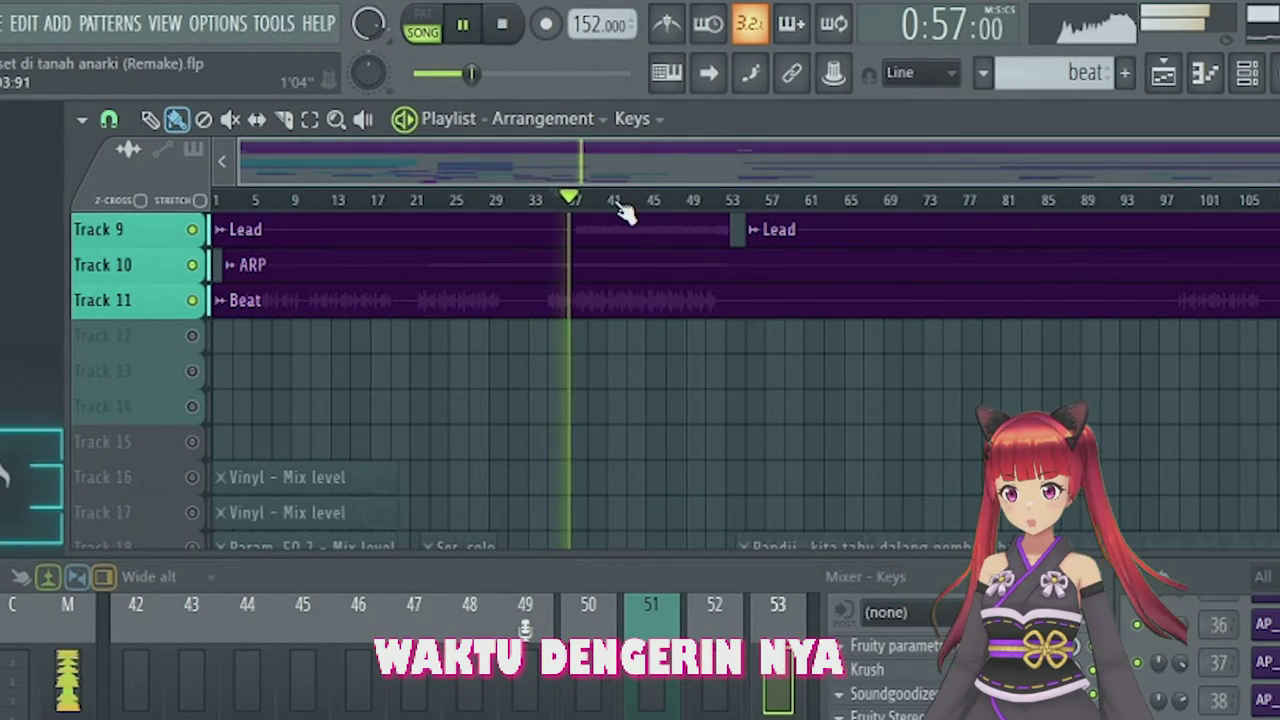
scroll(620, 208, up, 2)
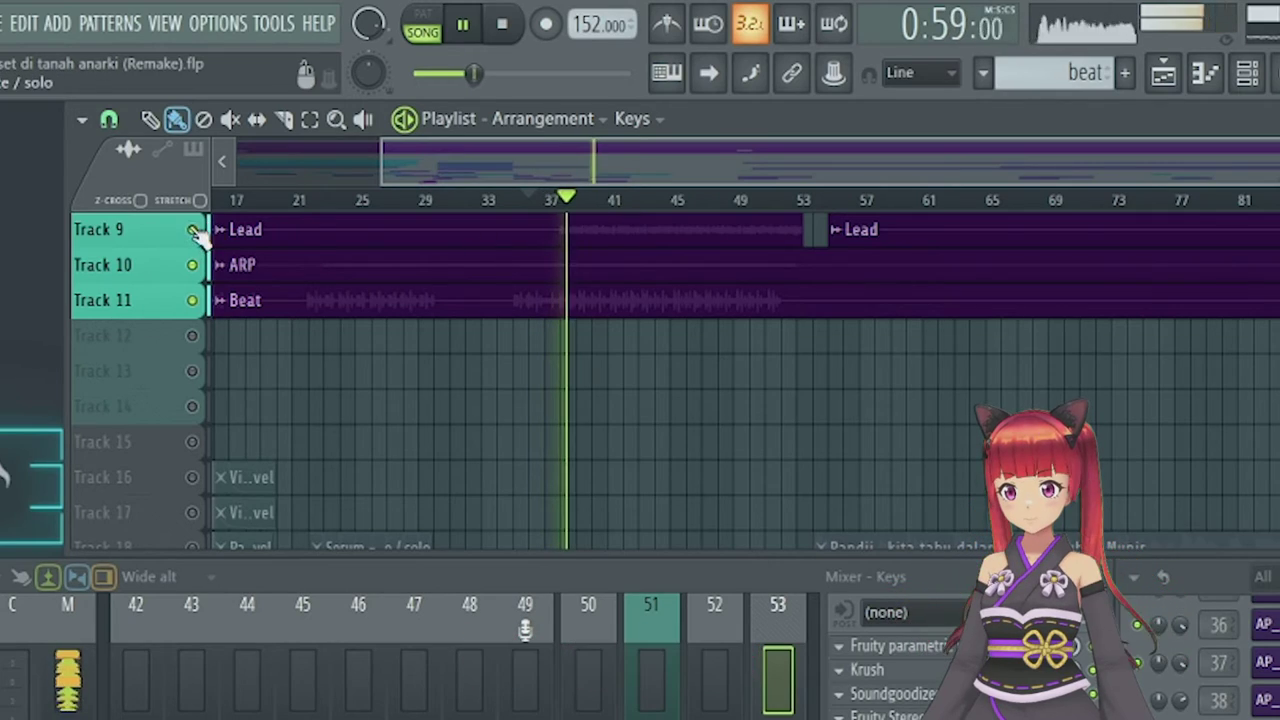
Mute the Lead and ARP tracks so only Beat plays, and bring up the Beat channel with its mixer insert.
click(193, 231)
click(193, 267)
scroll(374, 396, down, 4)
scroll(376, 398, up, 5)
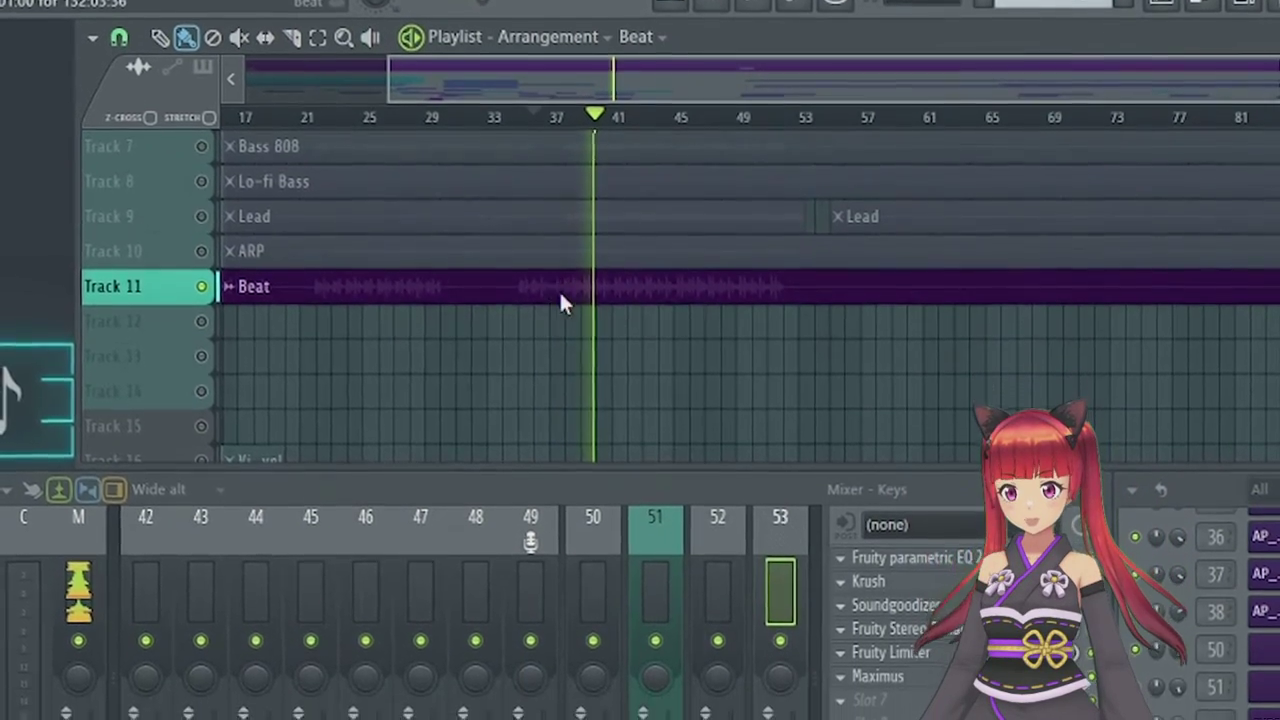
double_click(559, 329)
click(665, 183)
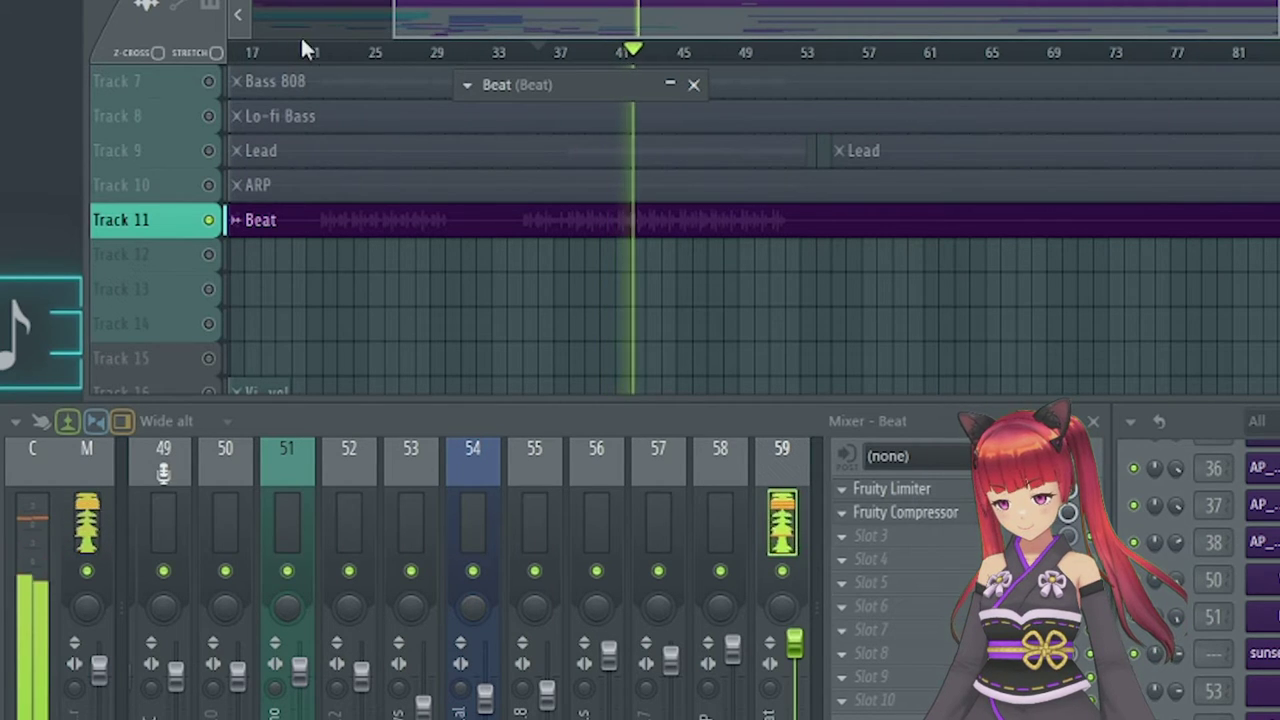
Listen to the Beat track alone from about bar 21, from bar 13 and in its second section near bar 100.
click(323, 50)
scroll(336, 58, down, 2)
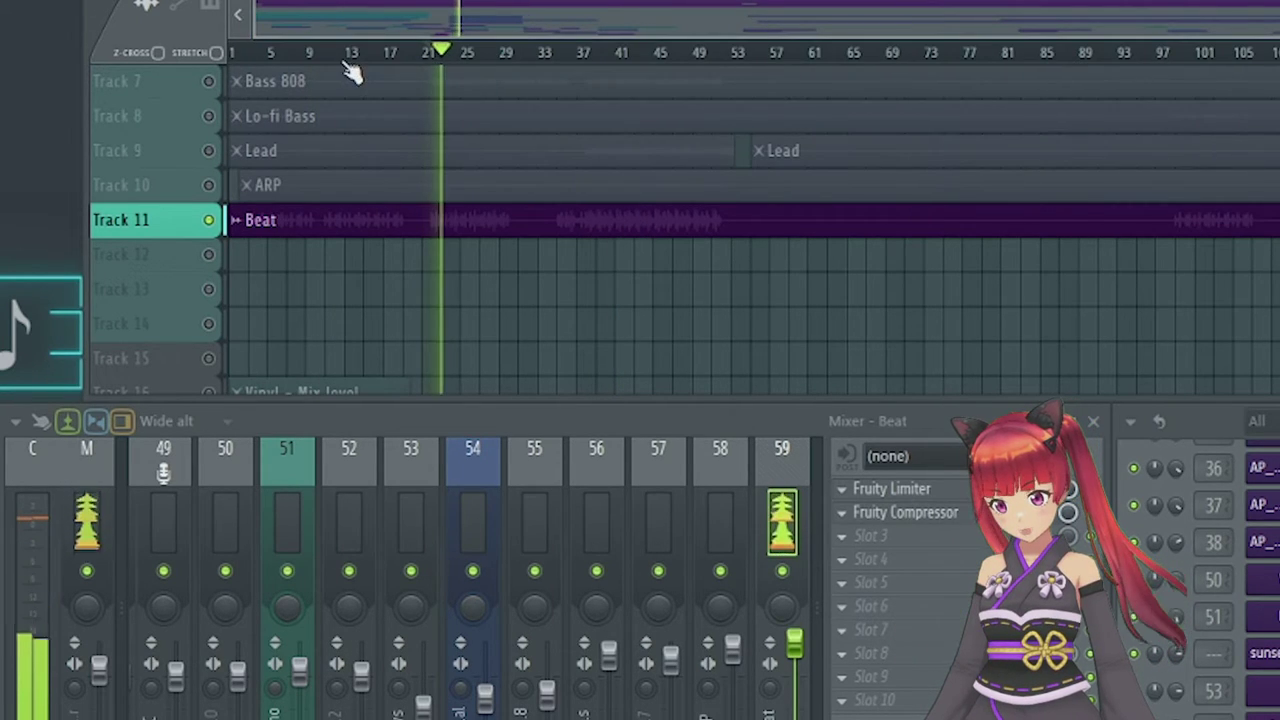
click(346, 55)
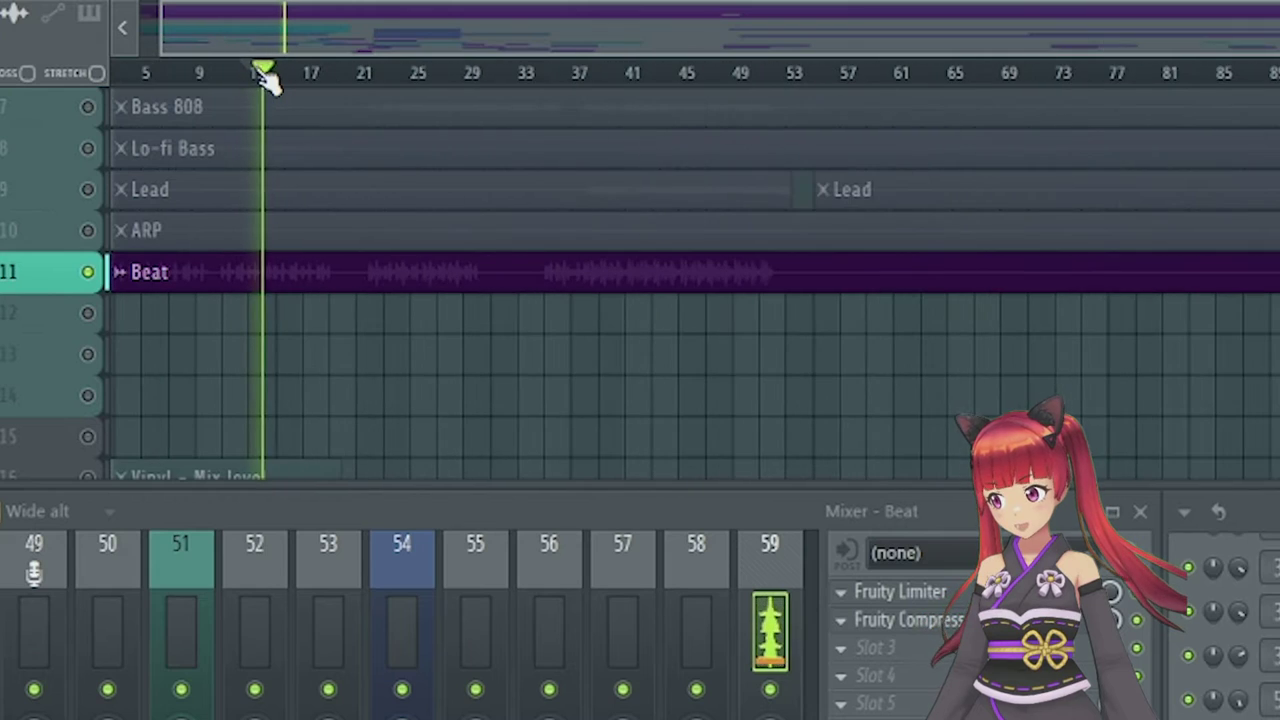
drag(341, 24, 730, 68)
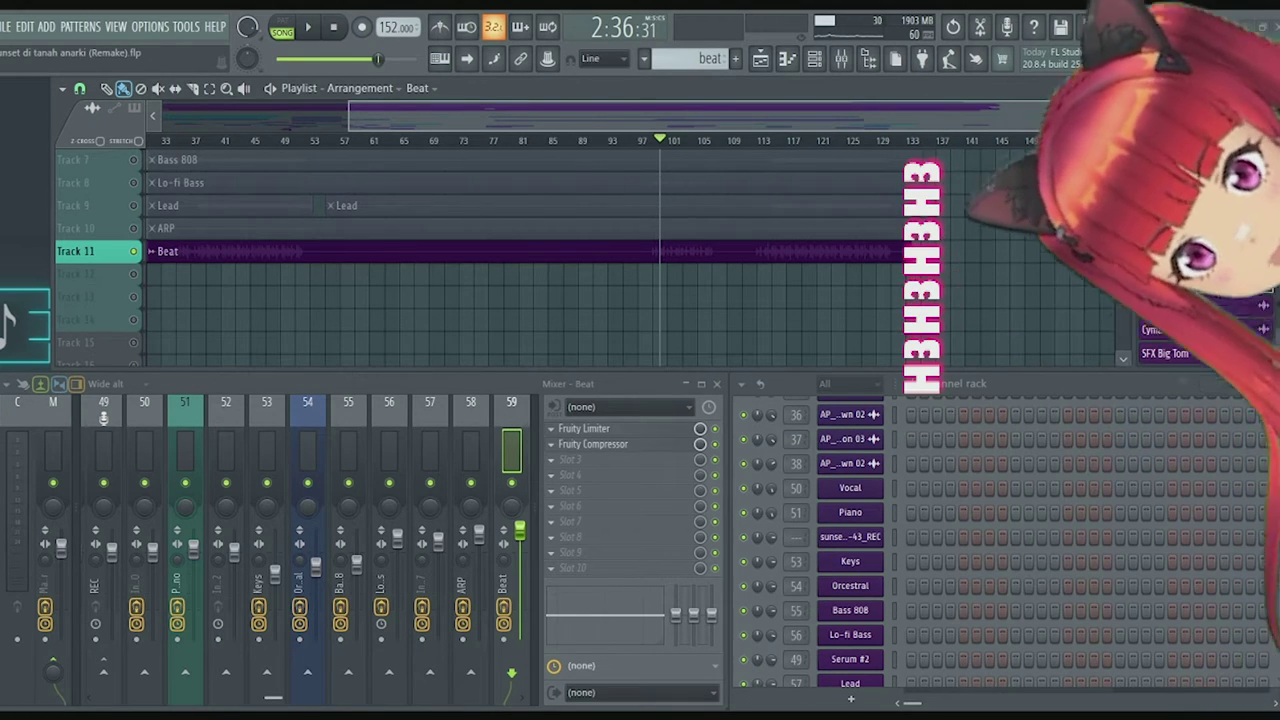
Select the spoken-word audio clip on Track 18 and start playback at its beginning, bar 54.
drag(530, 117, 368, 121)
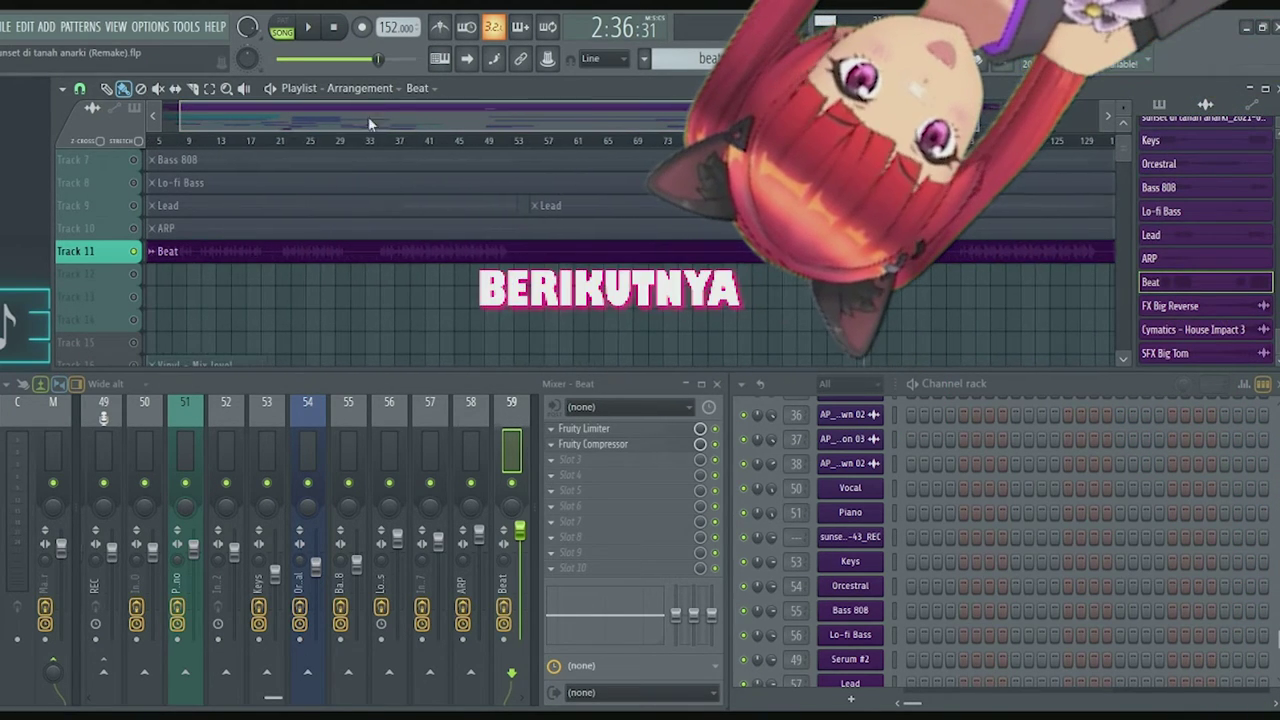
scroll(371, 143, down, 1)
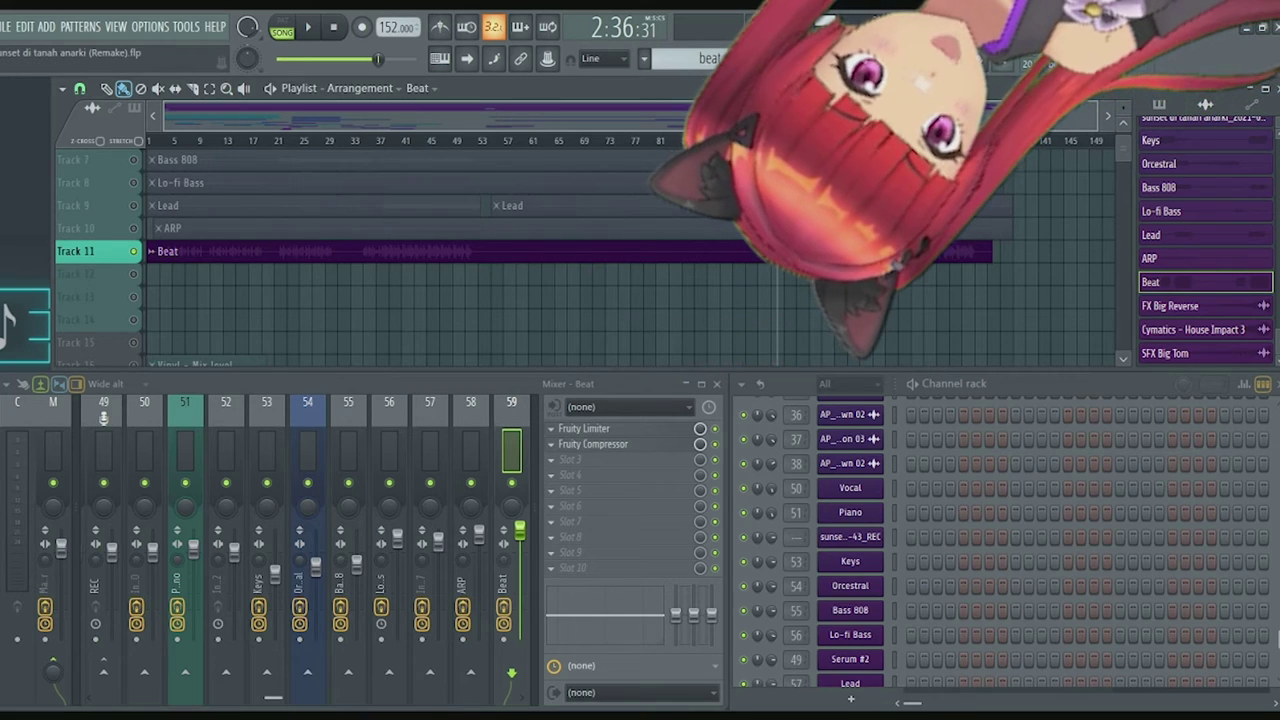
scroll(400, 250, down, 3)
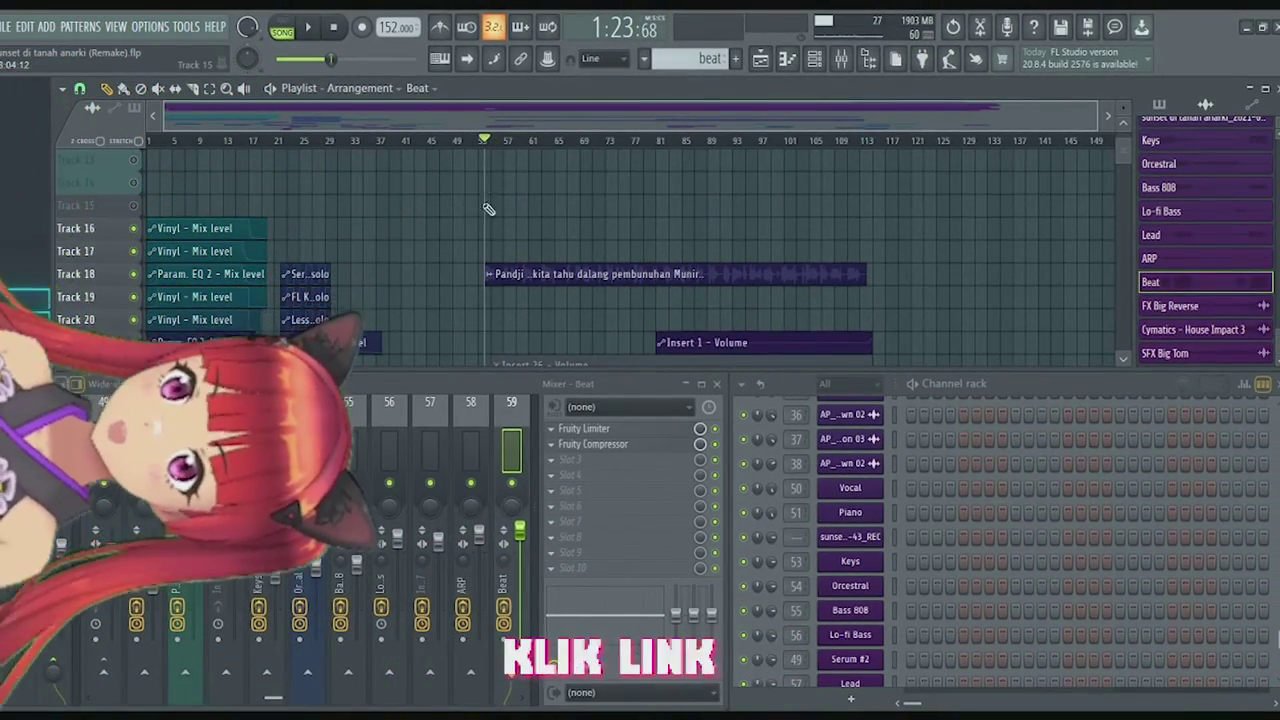
drag(487, 197, 915, 290)
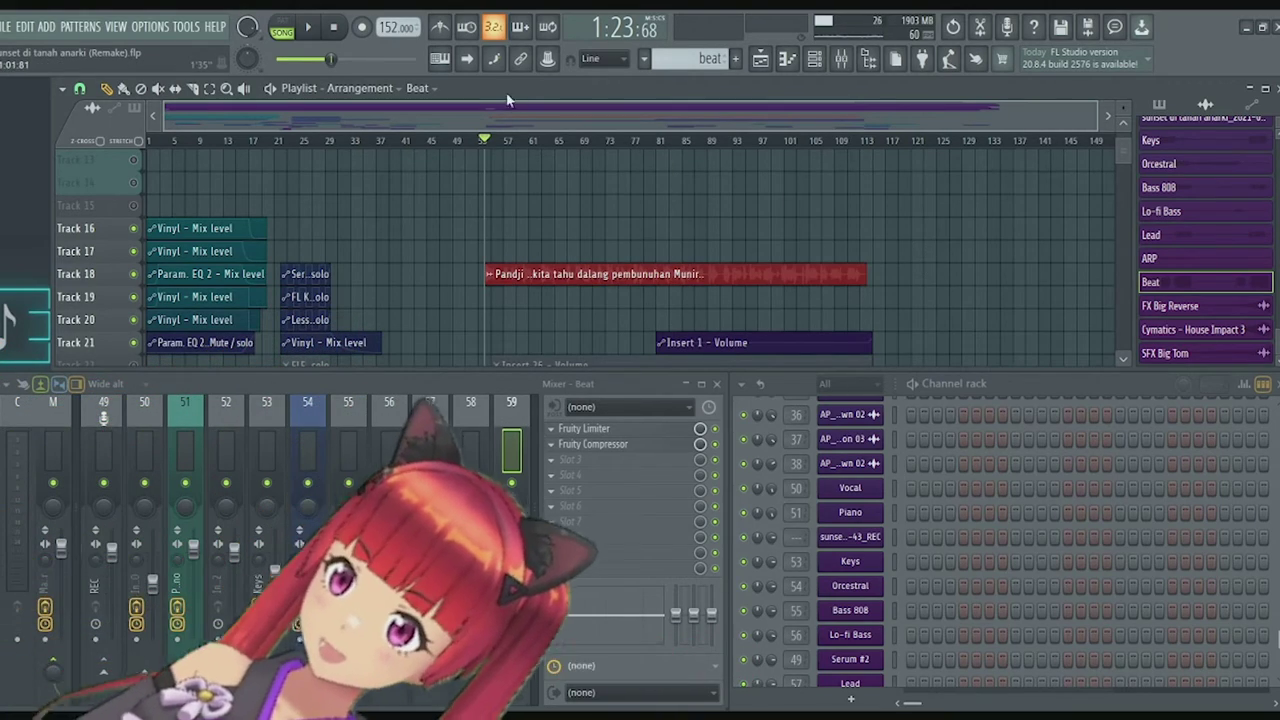
key(space)
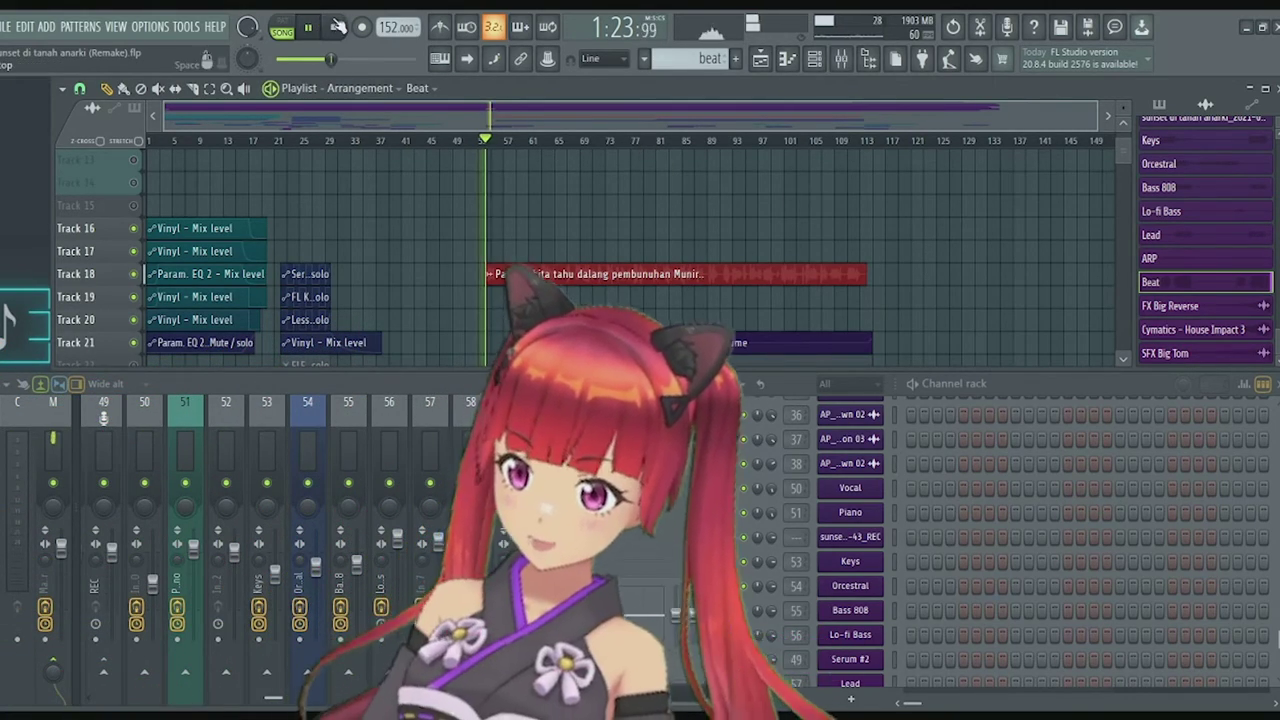
Listen to the spoken clip on Track 18 from about bar 84 and bar 96, and stop playback.
click(676, 141)
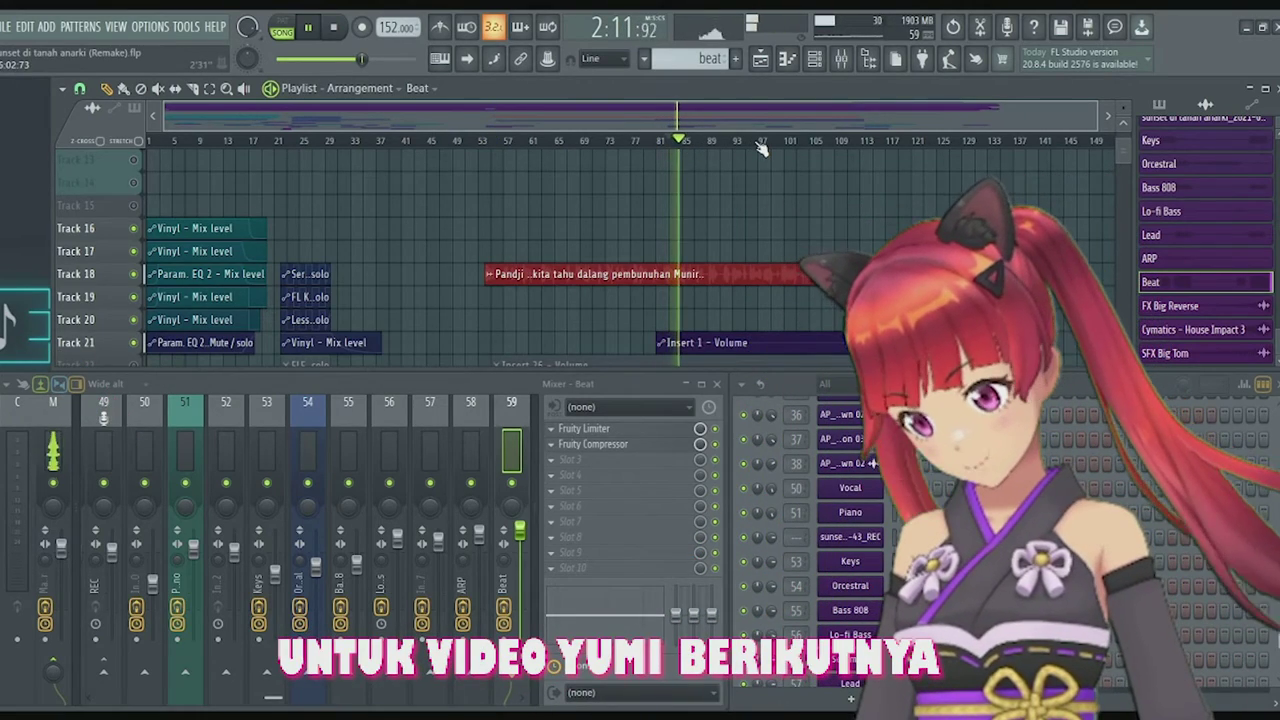
click(756, 141)
scroll(760, 147, up, 3)
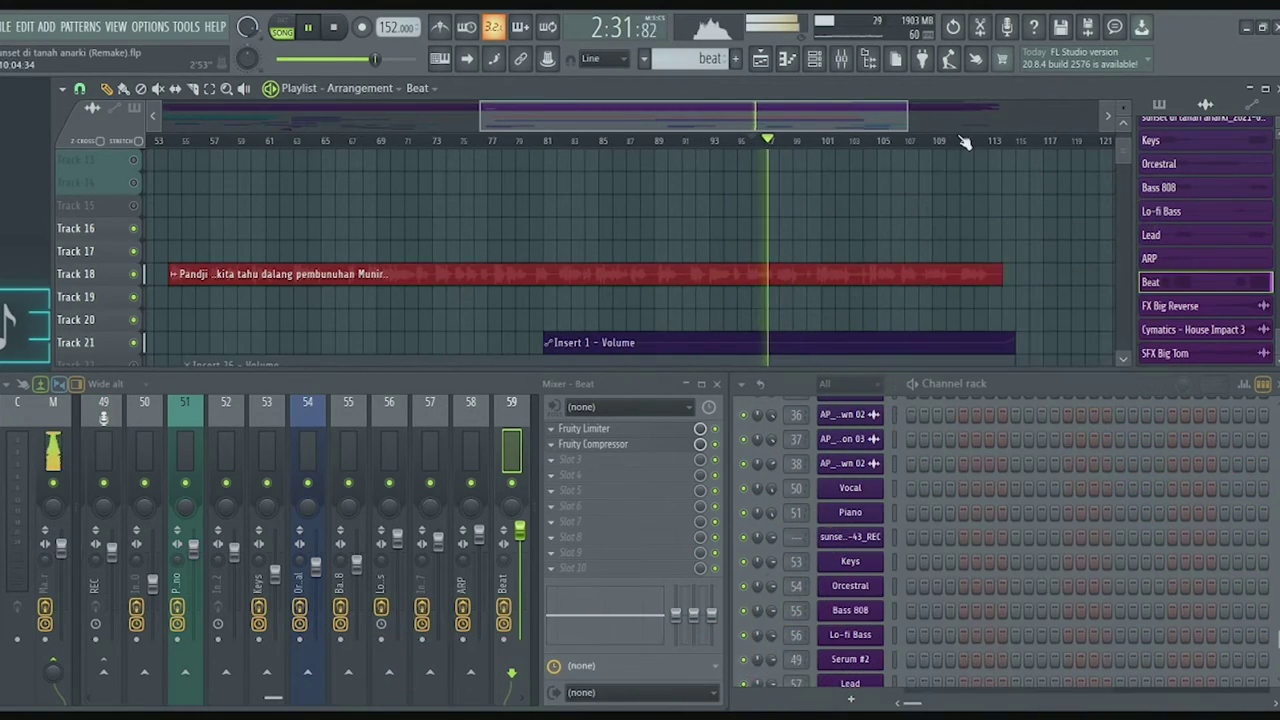
scroll(806, 154, down, 2)
key(space)
scroll(330, 198, down, 2)
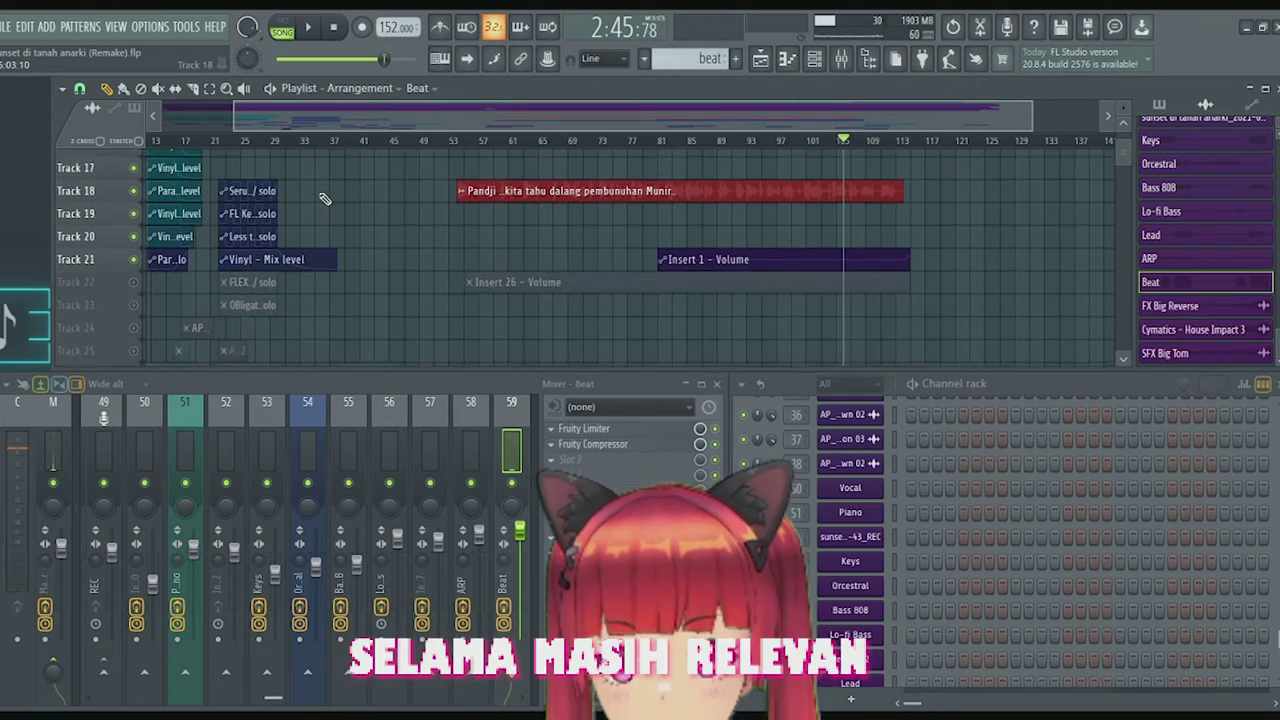